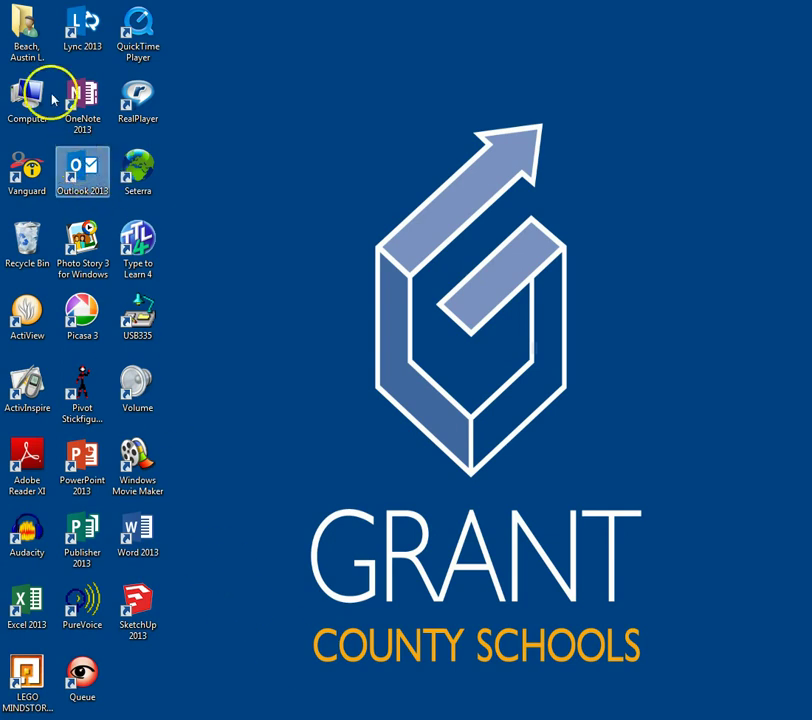
Browse to the H: home drive, peek into HomeworkInterchange Assignments, and return to the listing.
double_click(30, 31)
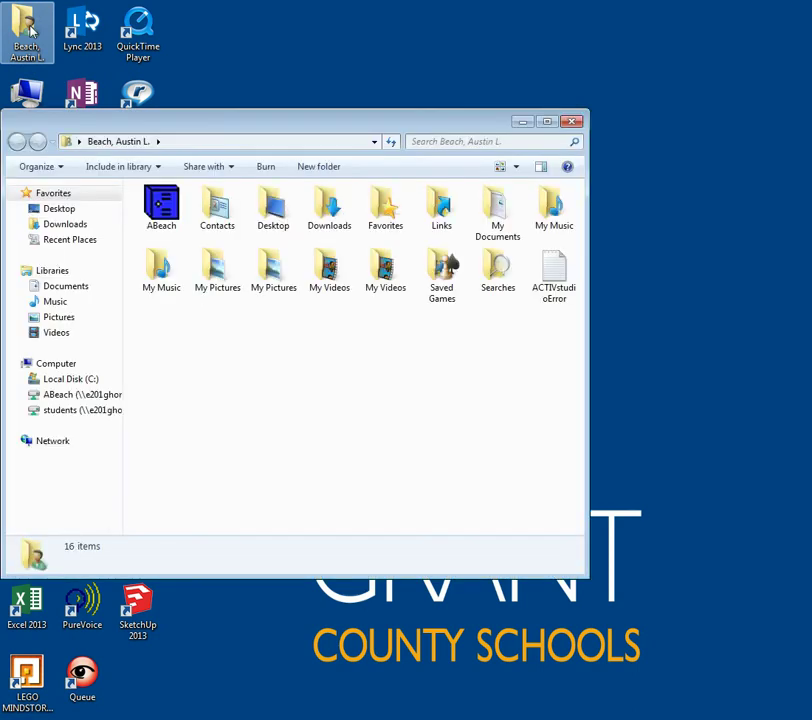
left_click(52, 395)
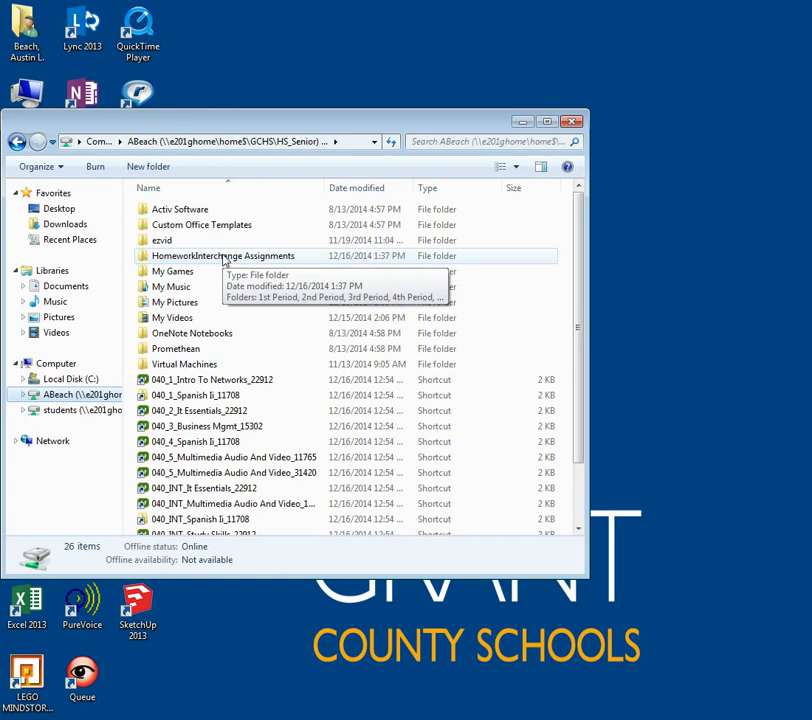
double_click(223, 257)
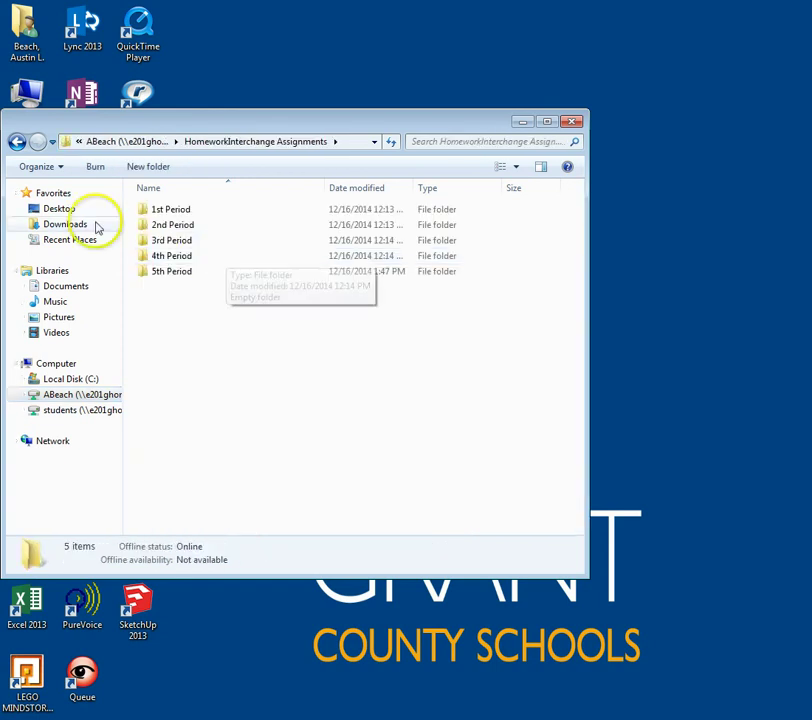
left_click(17, 141)
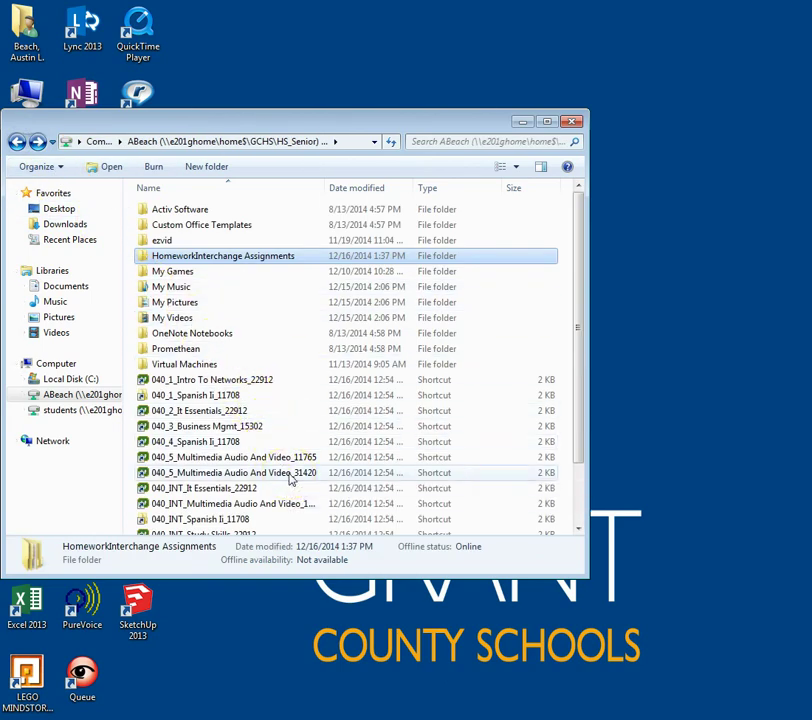
Open the 040_5_Multimedia Audio And Video_31420 class folder and try a classmate's shortcut, getting access denied.
double_click(289, 479)
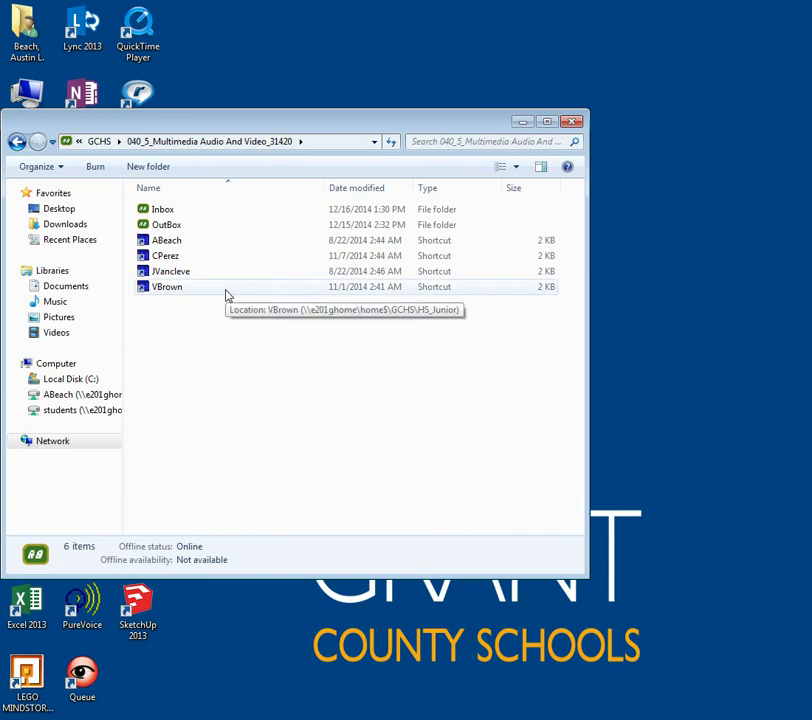
double_click(226, 292)
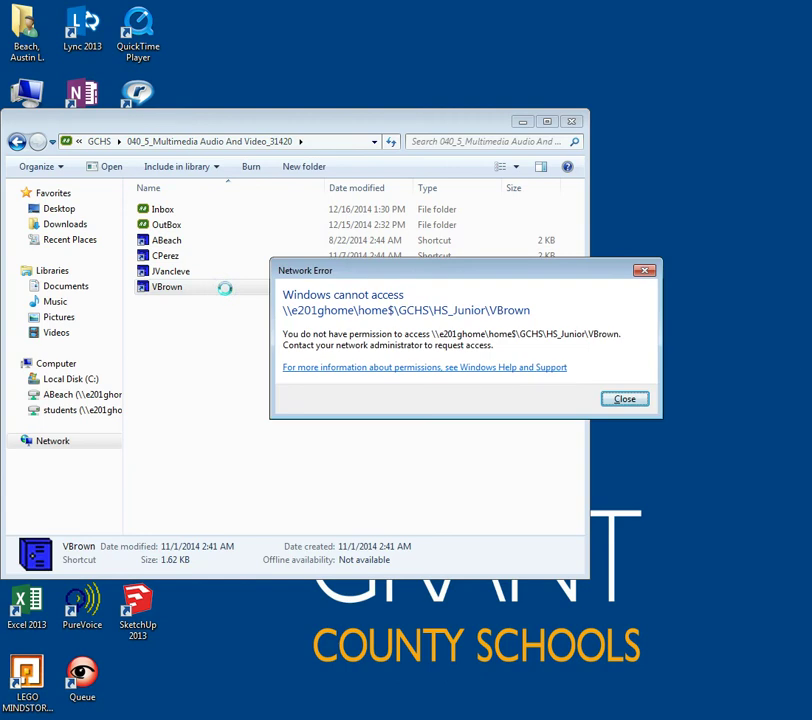
left_click(228, 289)
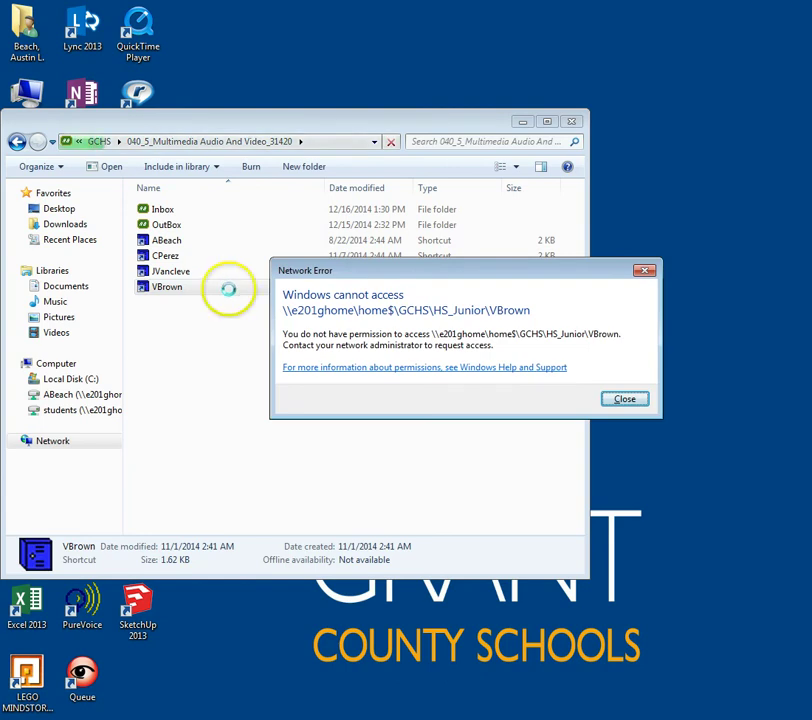
Dismiss the error, copy Assignment 1 from the class OutBox, and go back to the class folder.
left_click(624, 400)
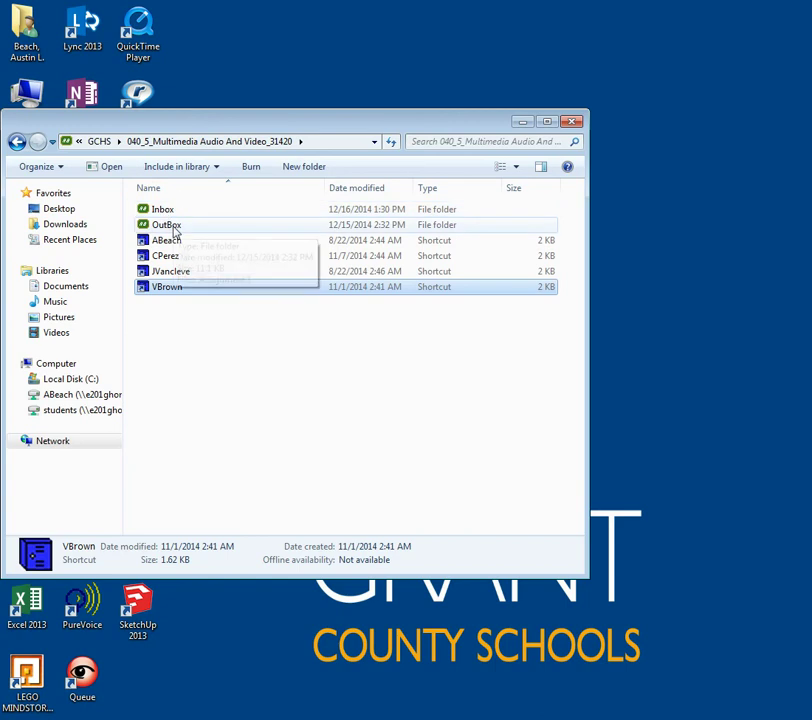
double_click(172, 227)
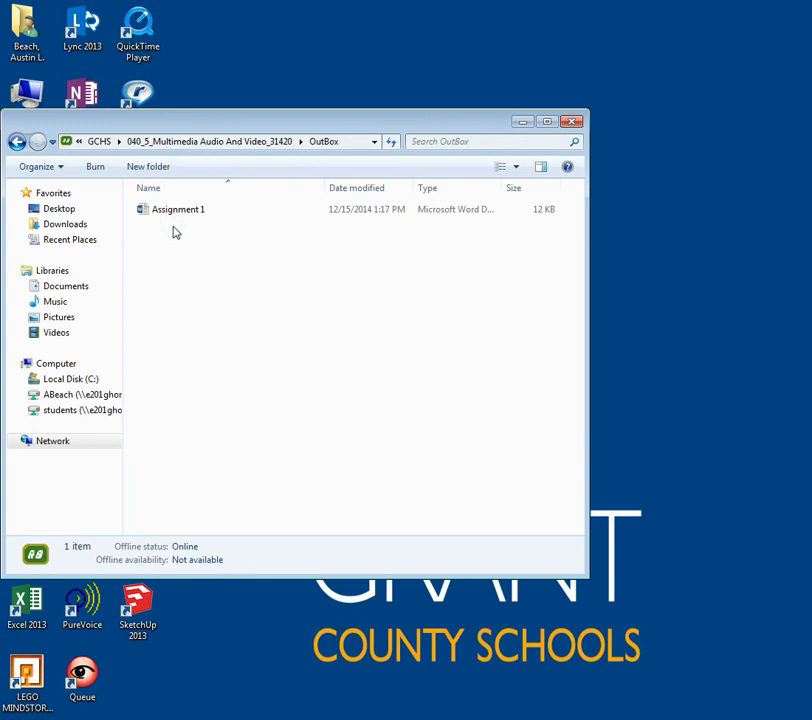
left_click(174, 220)
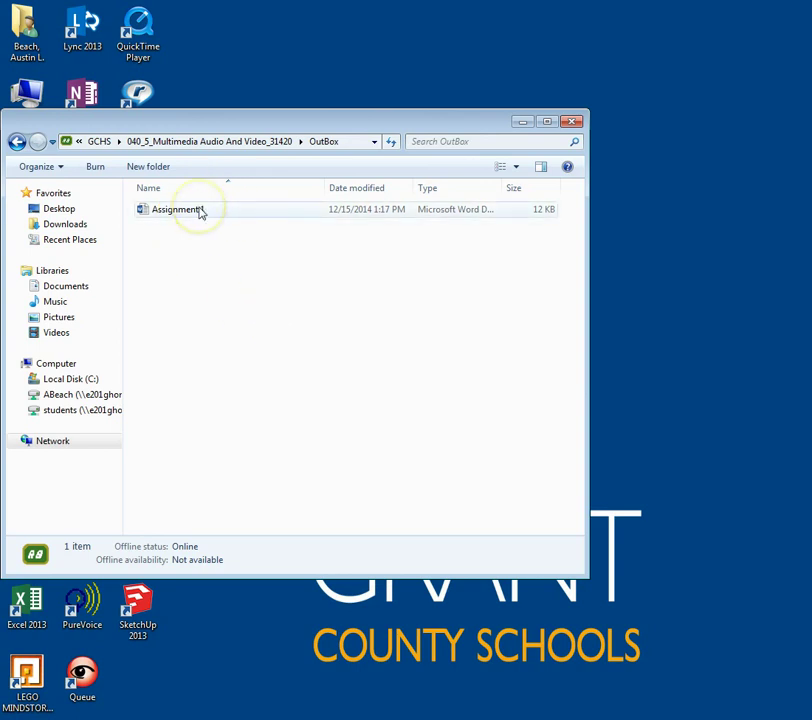
left_click(200, 212)
right_click(199, 211)
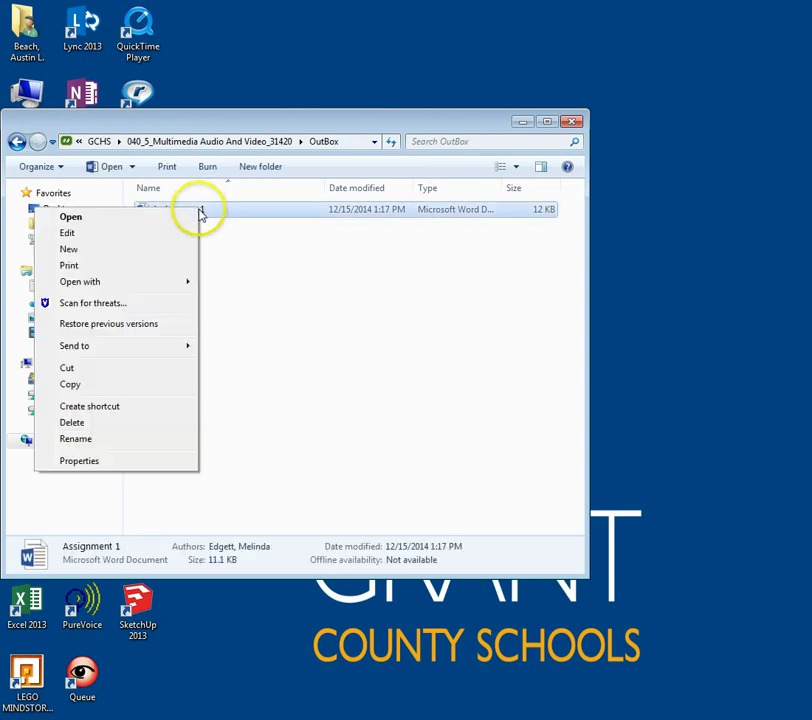
left_click(100, 384)
left_click(17, 142)
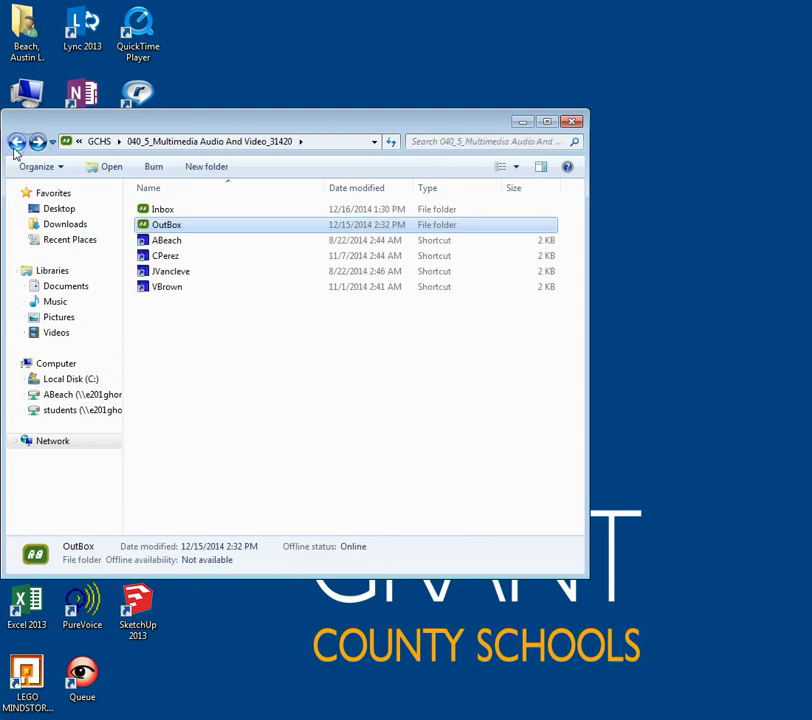
Paste Assignment 1 into HomeworkInterchange Assignments > 5th Period and view the Lastname_firstname naming image.
left_click(17, 143)
double_click(197, 257)
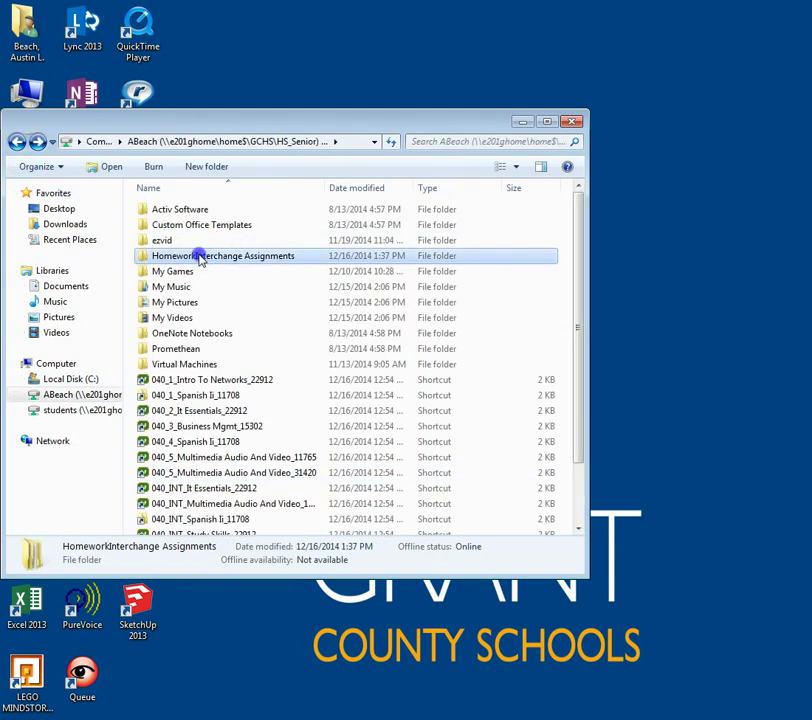
double_click(187, 271)
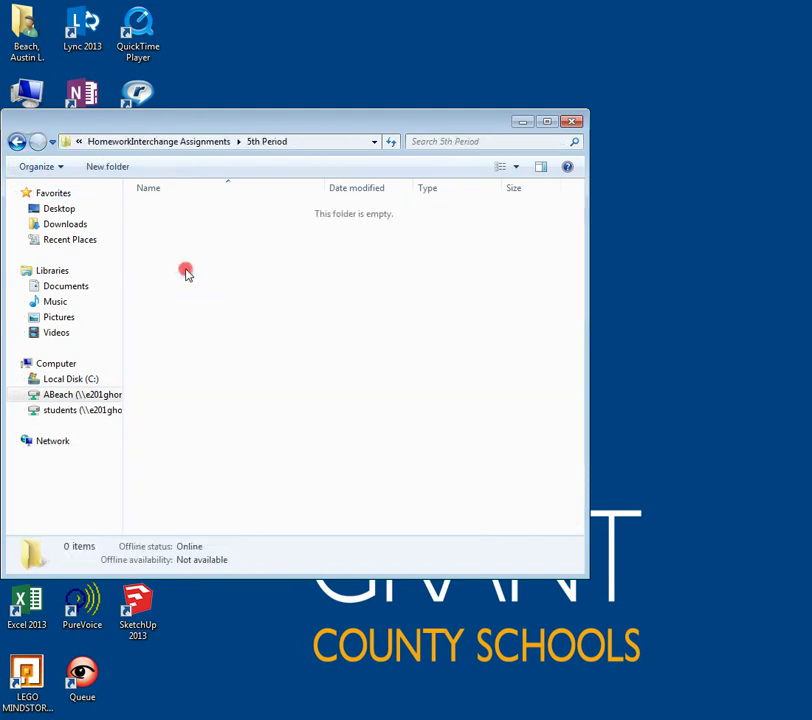
right_click(185, 270)
left_click(83, 372)
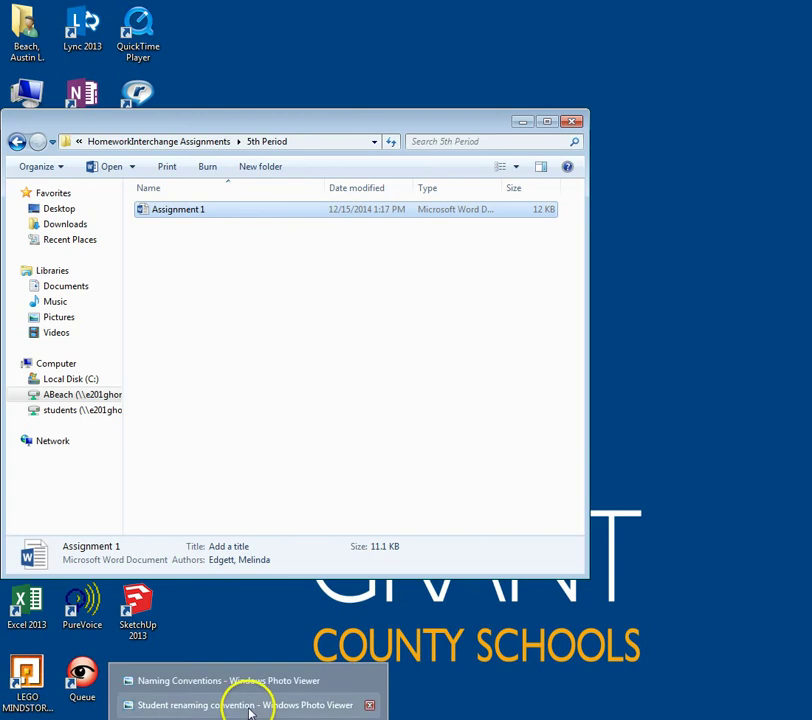
left_click(234, 695)
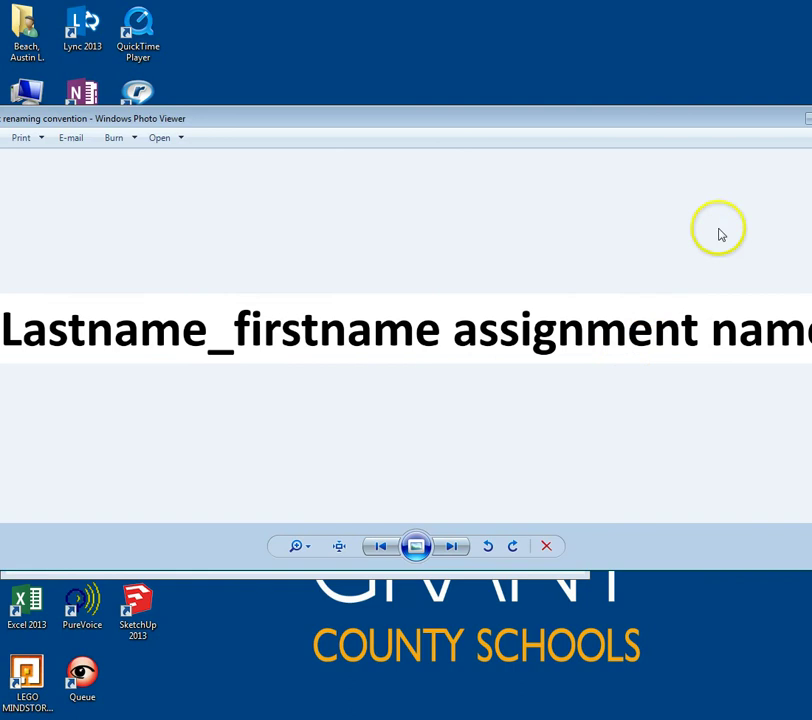
Close the convention image and prefix the copied Assignment 1 with the student's Lastname_firstname.
left_click(808, 118)
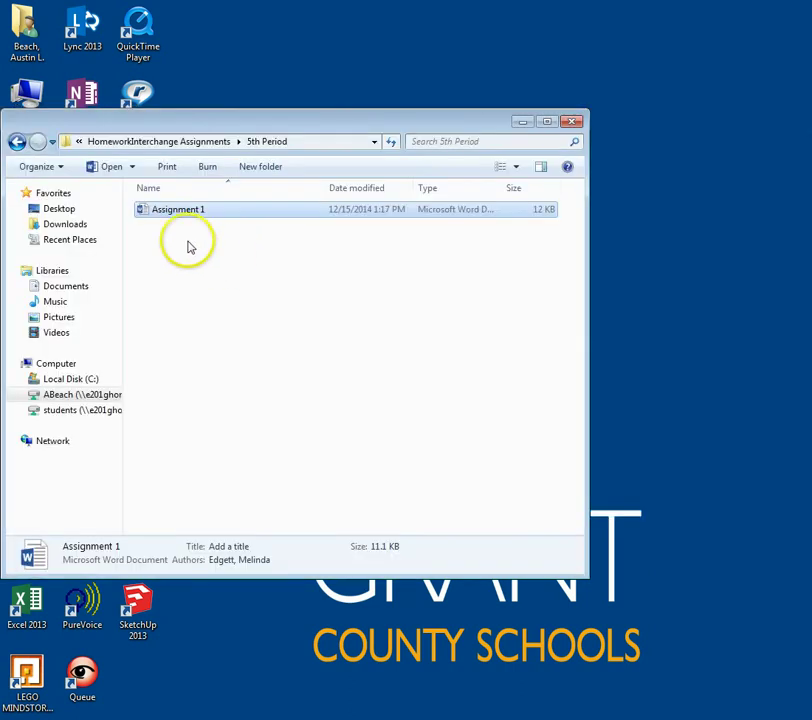
right_click(184, 220)
left_click(123, 444)
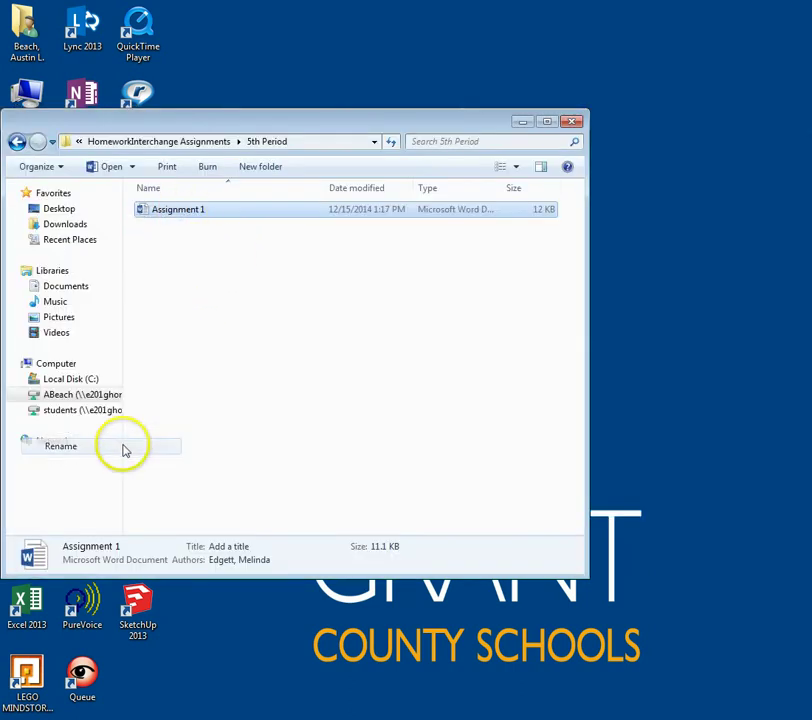
left_click(152, 209)
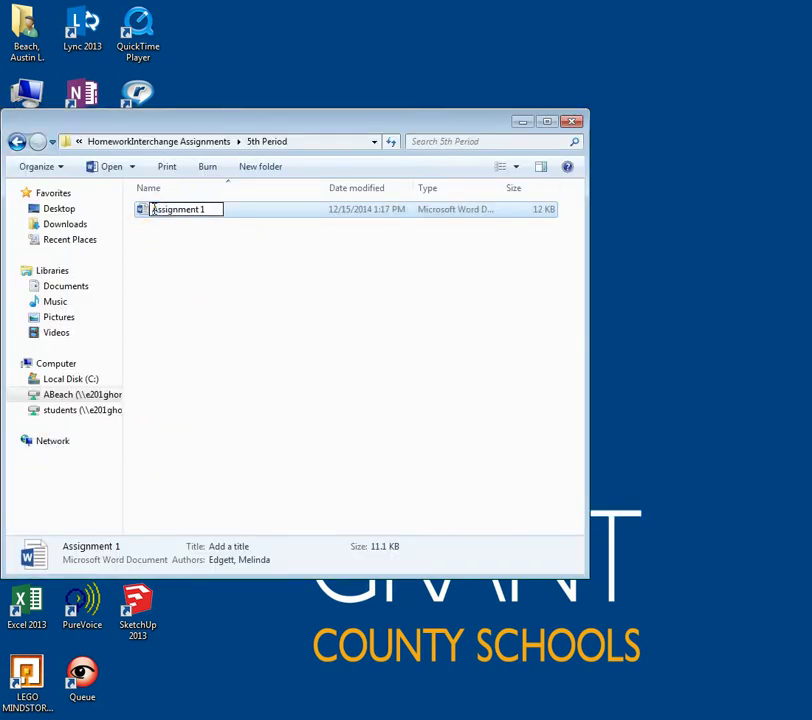
type("Beach")
type("_firstna")
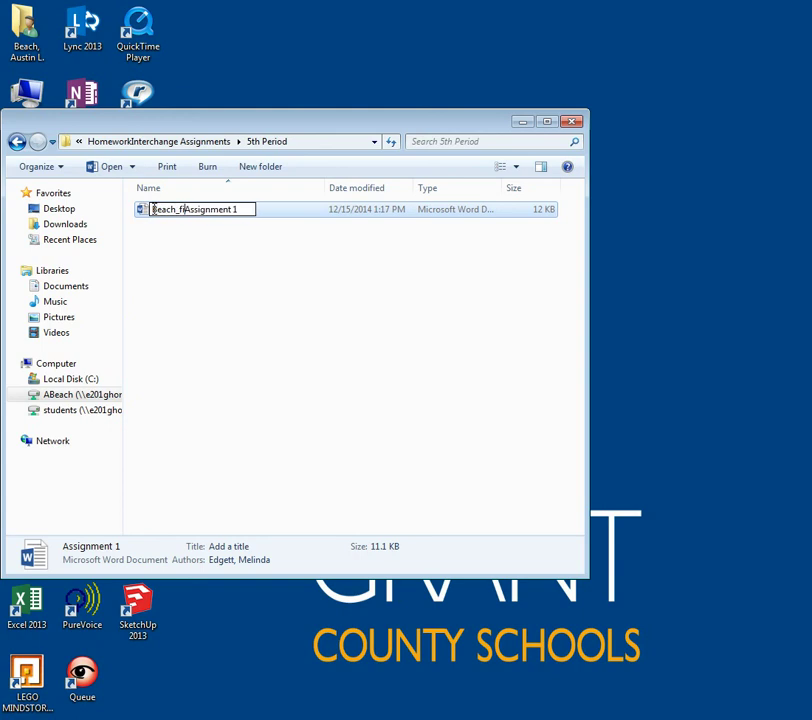
type("me")
key("Return")
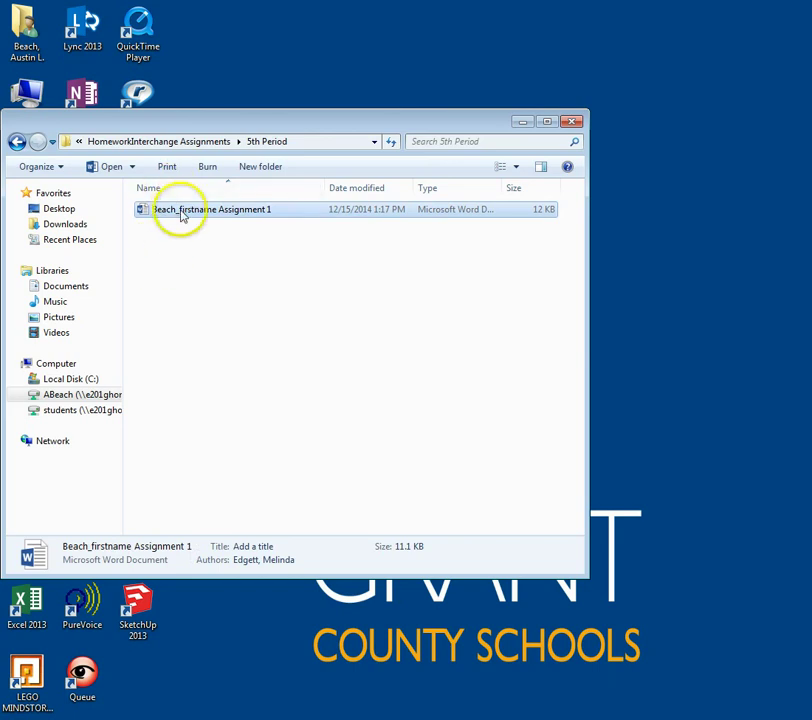
Open the renamed Assignment 1 in Word, type 'To become a productive member of society.' and save.
double_click(181, 215)
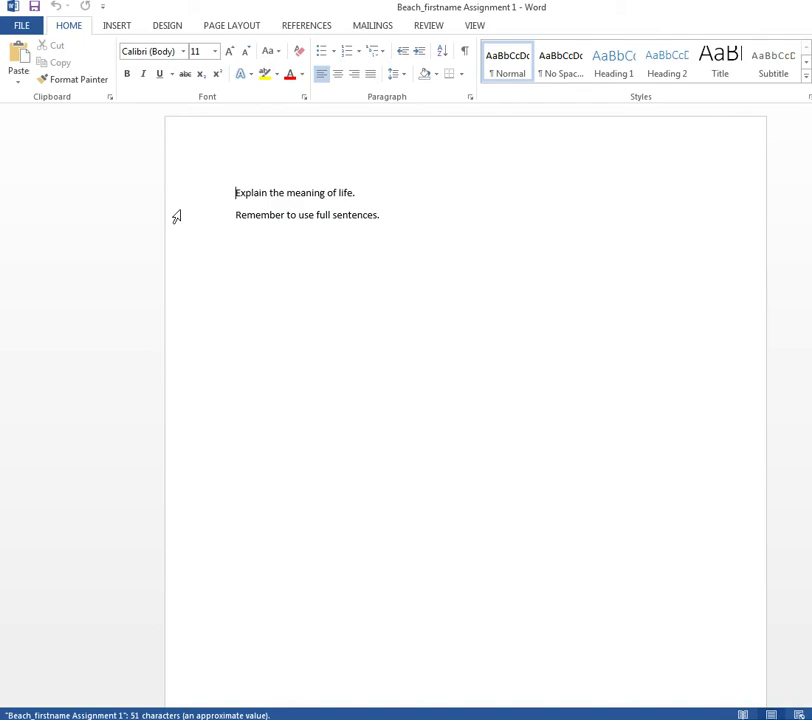
left_click(116, 25)
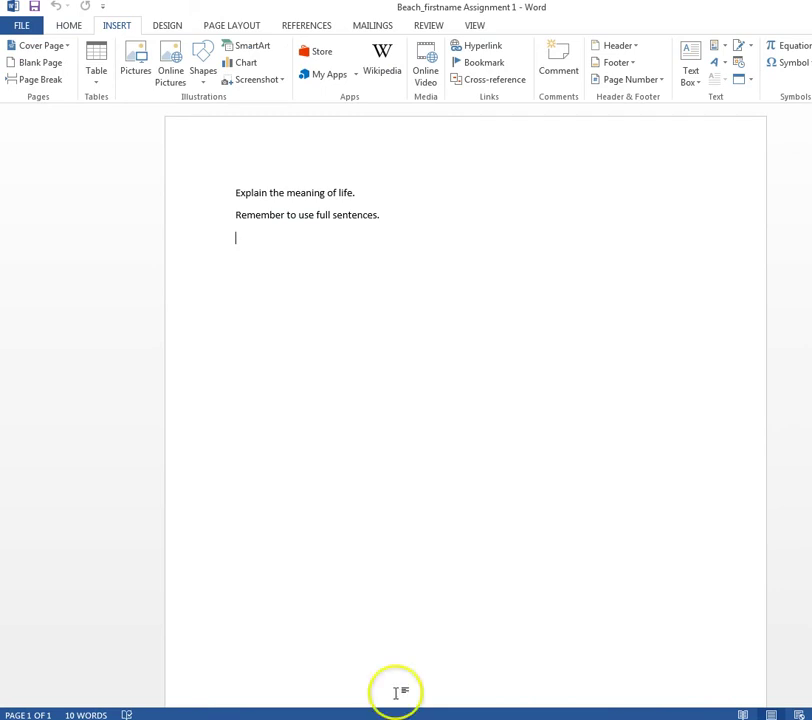
key("Return")
type("To beco")
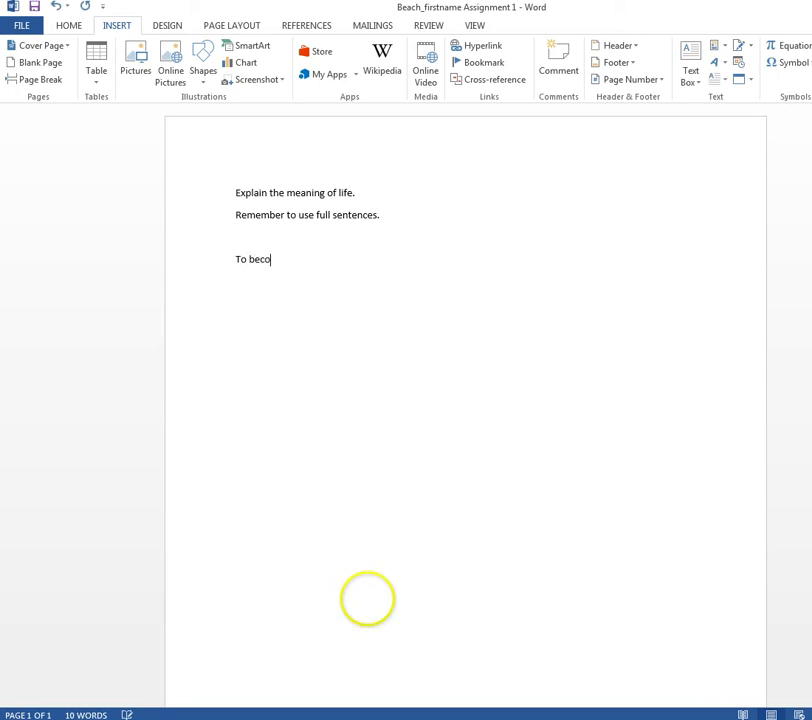
type("me a productive member of soc")
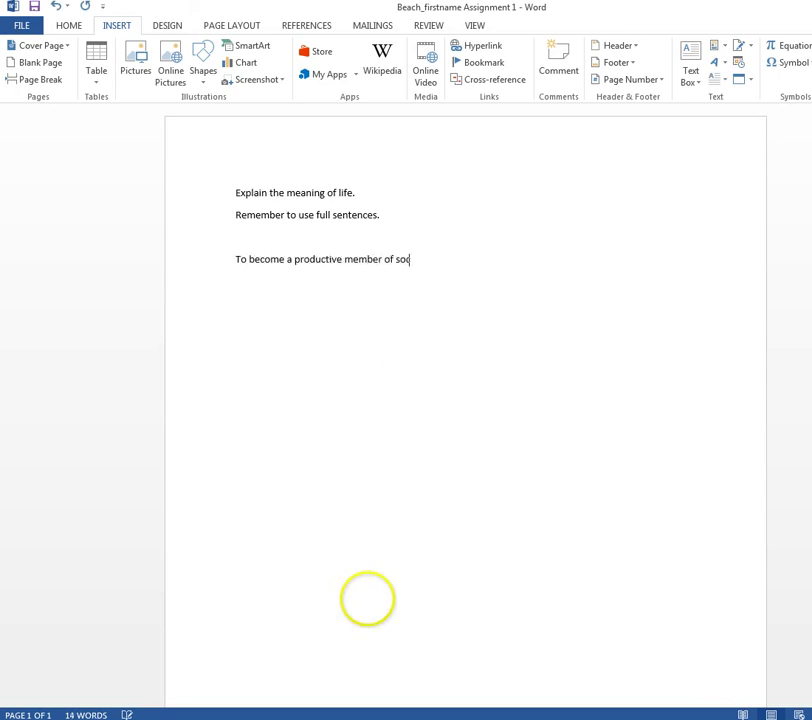
type("iety.")
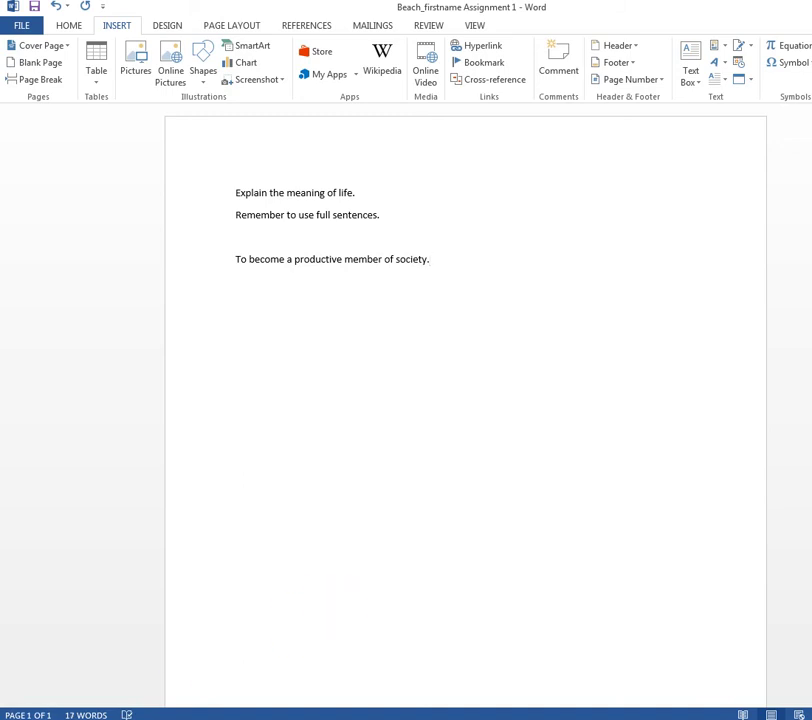
left_click(367, 259)
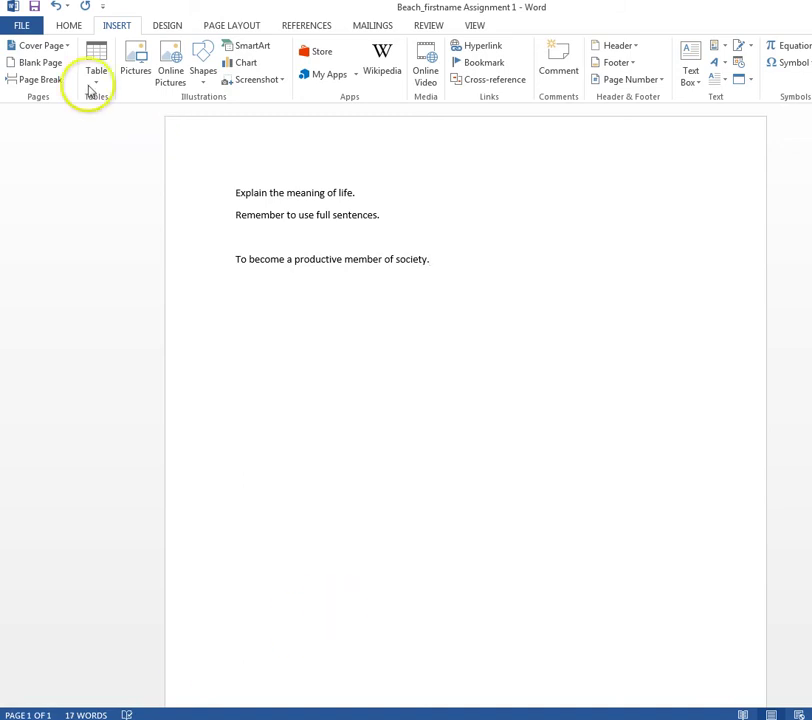
left_click(19, 26)
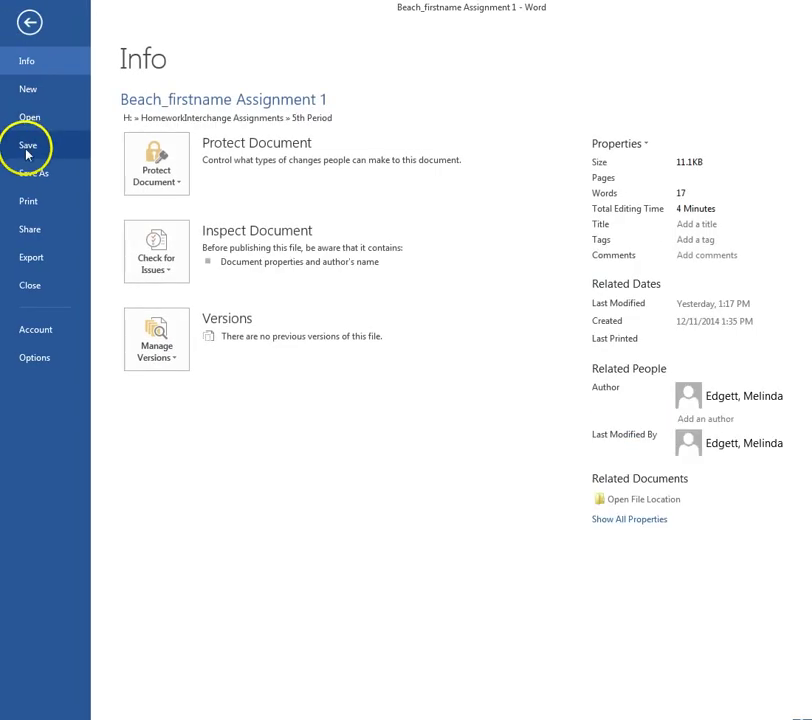
left_click(27, 148)
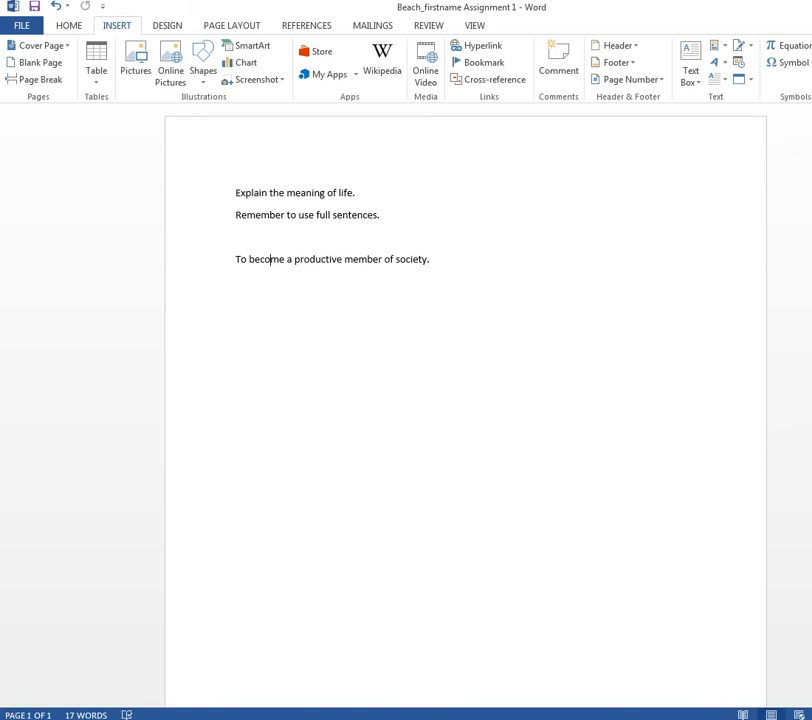
Close Word and copy the saved assignment file in the 5th Period folder.
key("Home")
key("shift+End")
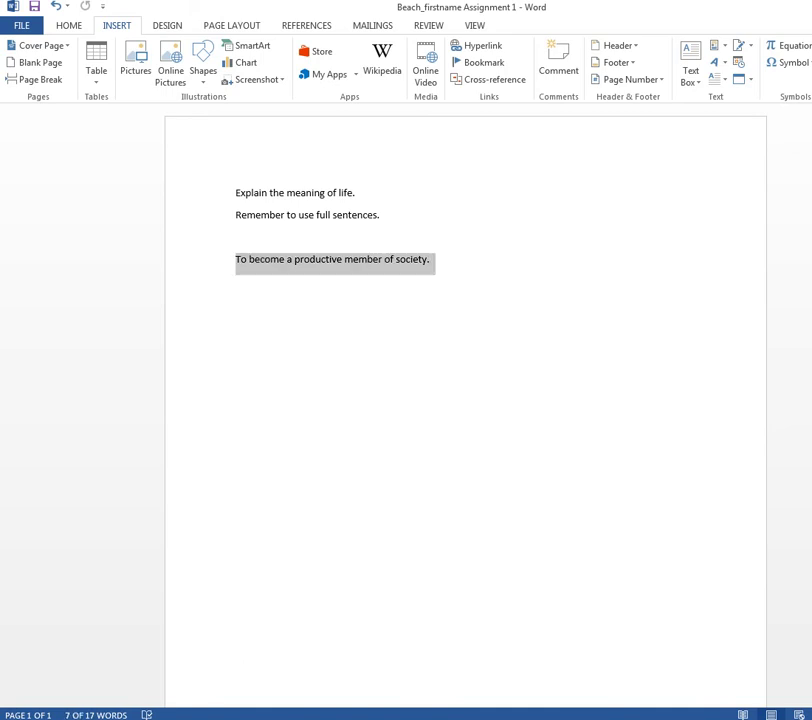
key("alt+F4")
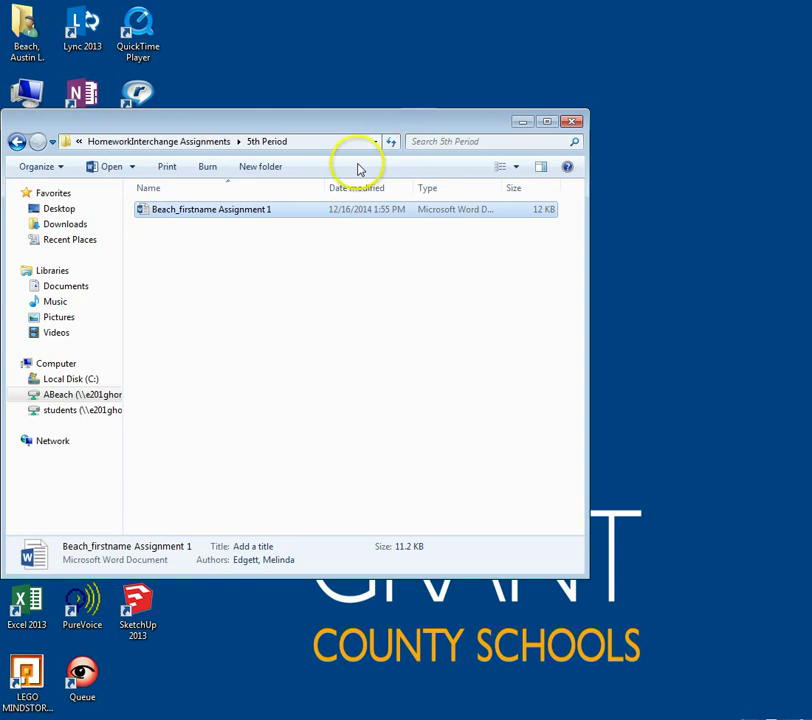
right_click(215, 213)
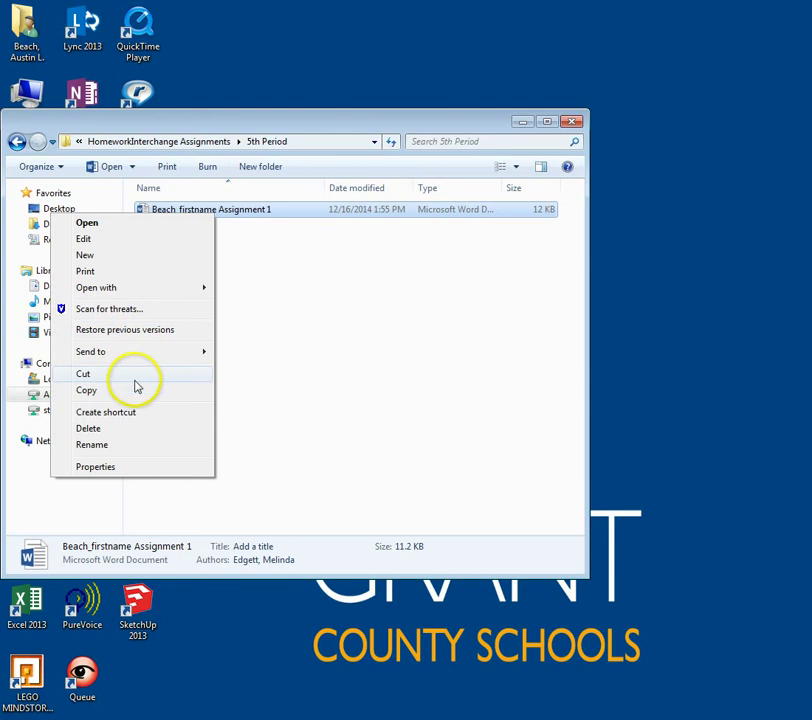
left_click(140, 390)
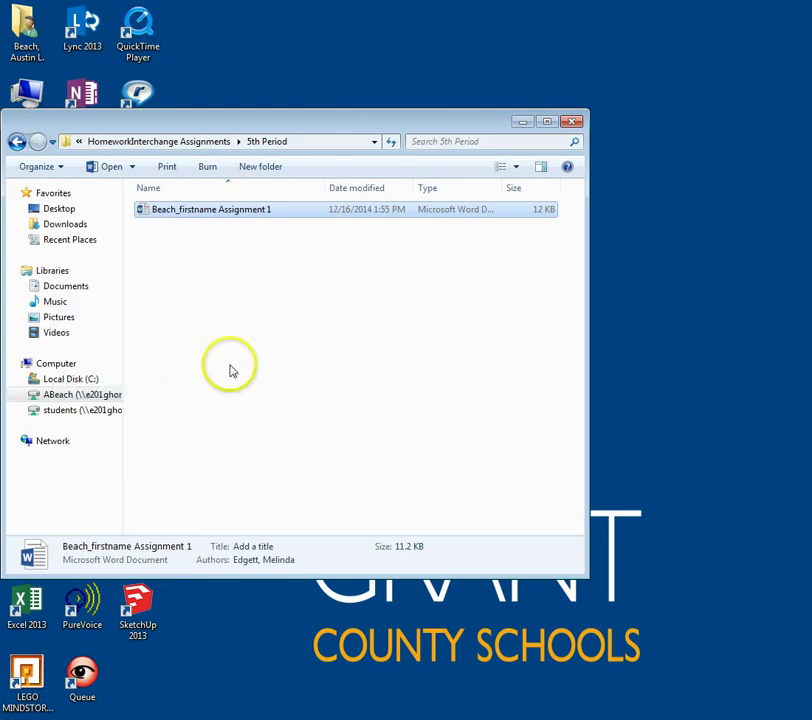
Paste the assignment into the Inbox of the 040_5_Multimedia Audio And Video_31420 class folder.
left_click(16, 141)
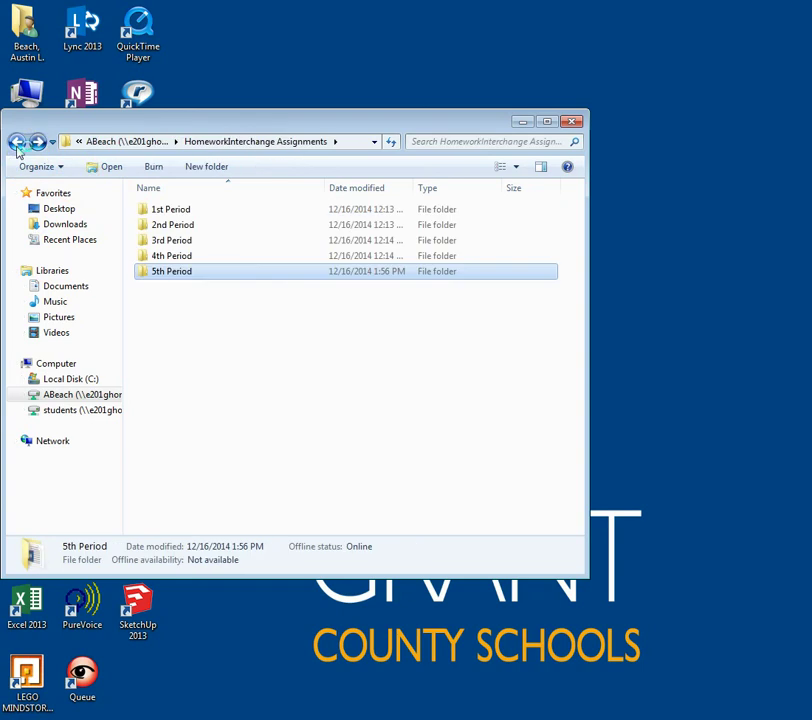
left_click(16, 144)
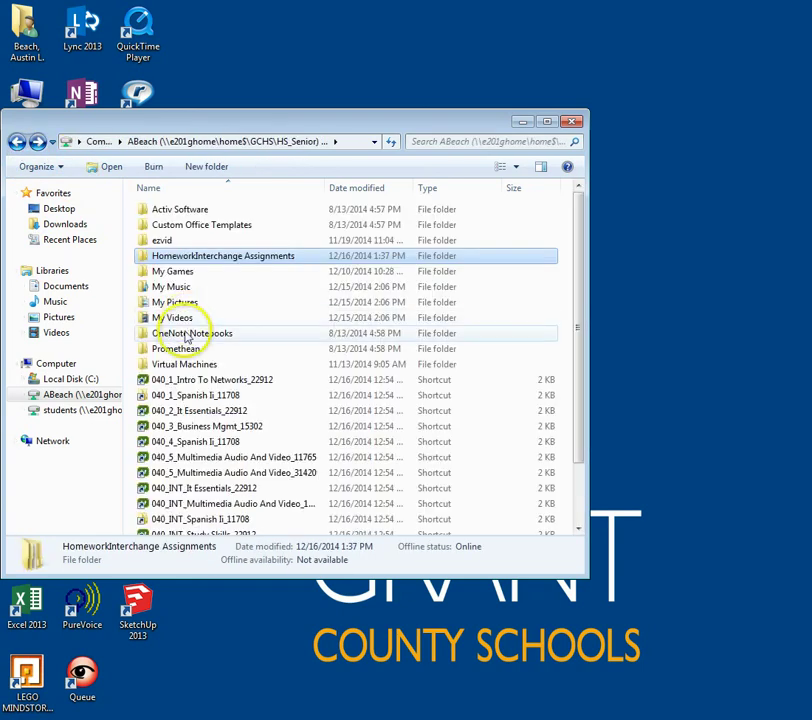
double_click(210, 472)
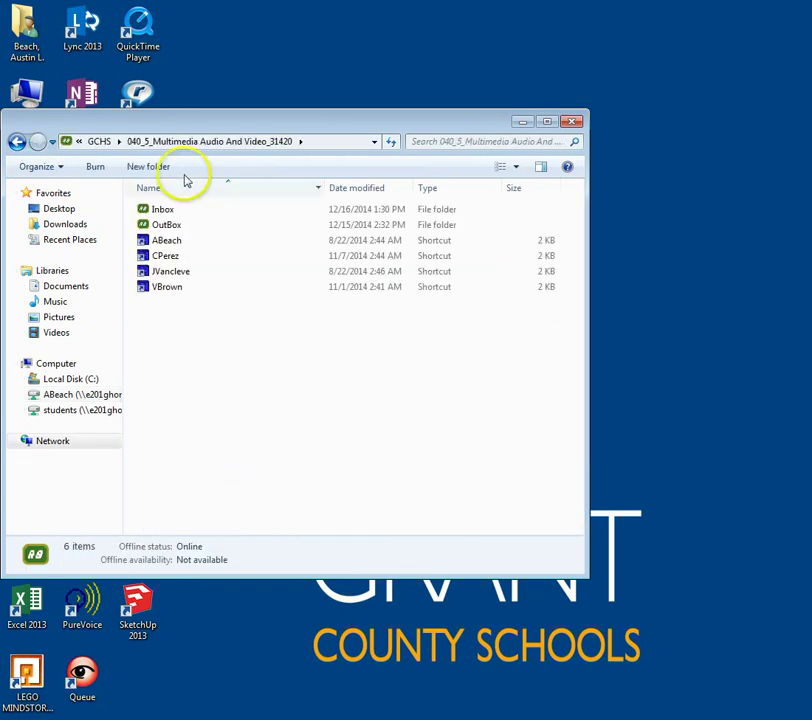
right_click(142, 210)
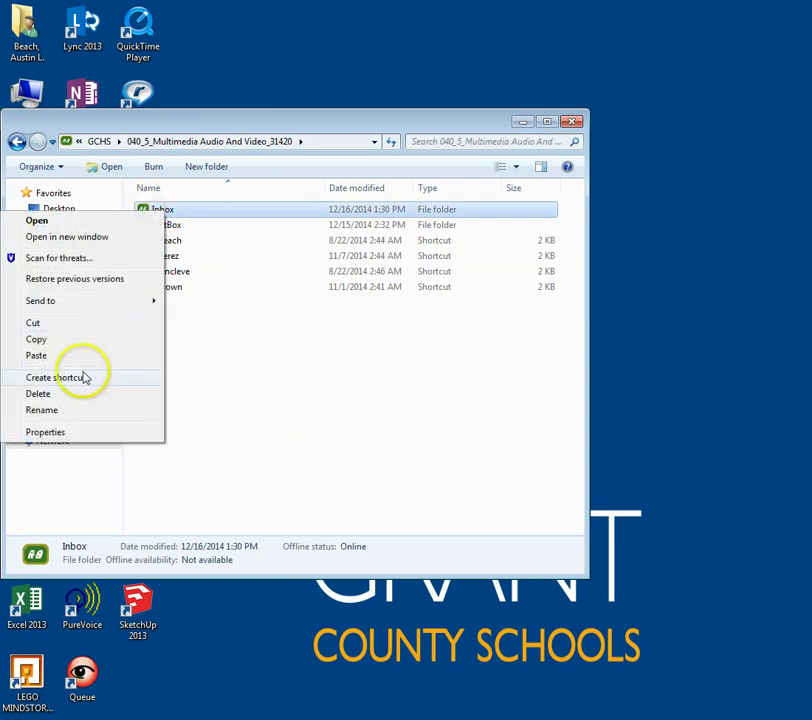
left_click(80, 356)
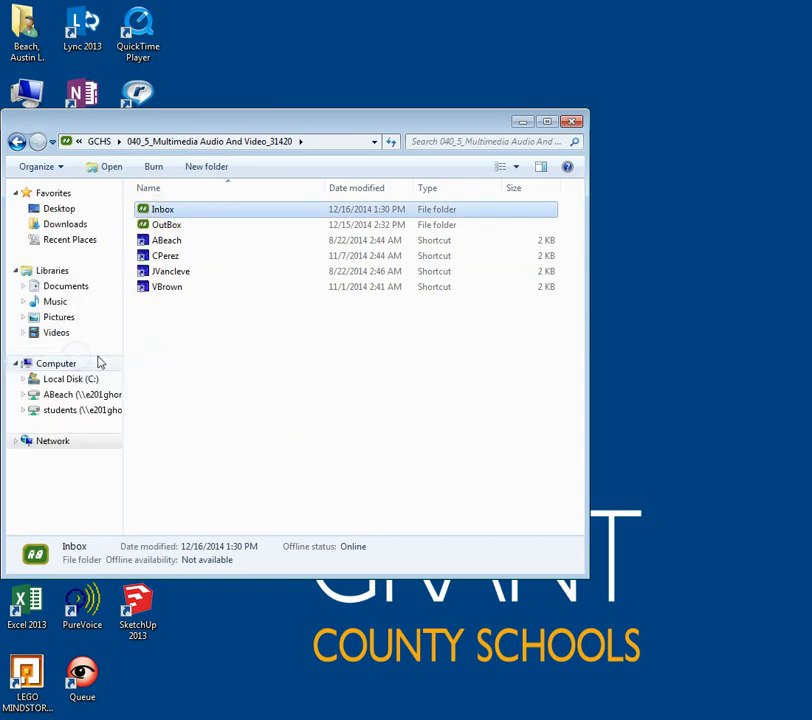
left_click(212, 360)
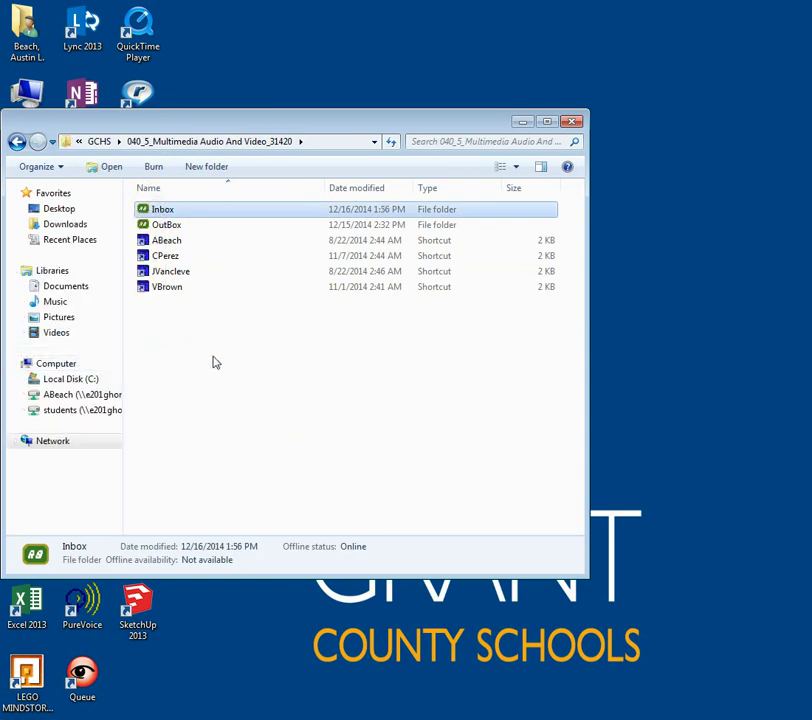
right_click(199, 212)
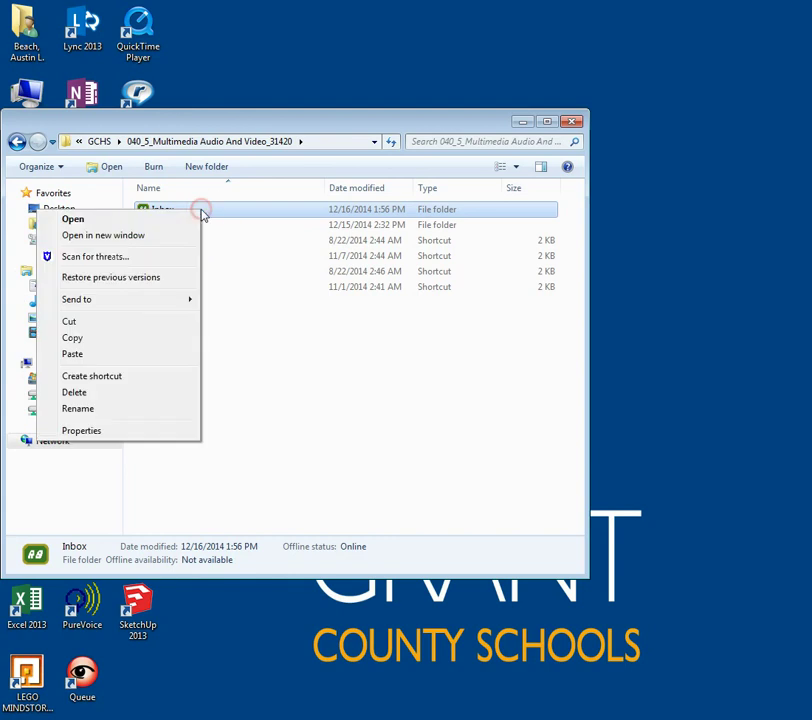
left_click(100, 353)
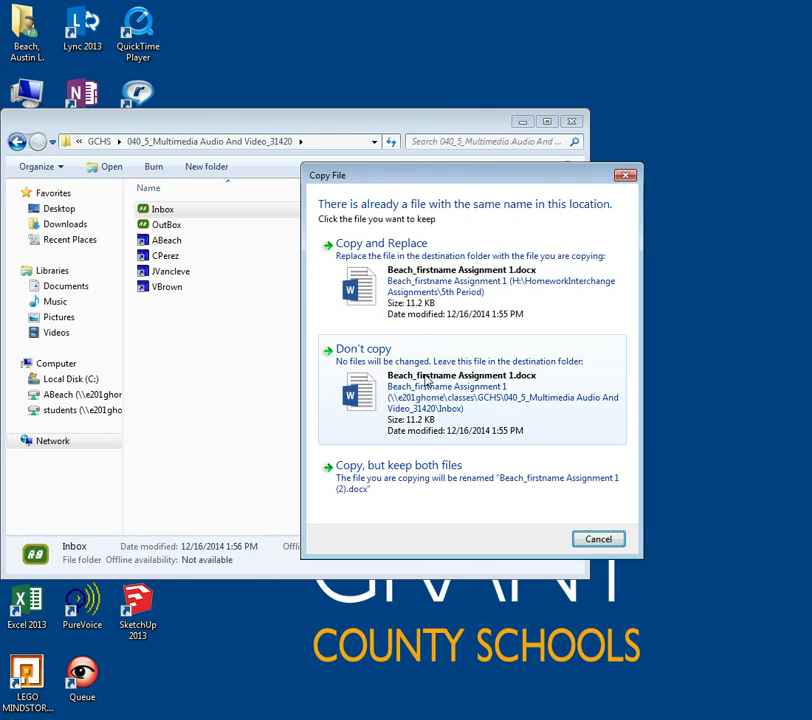
left_click(598, 540)
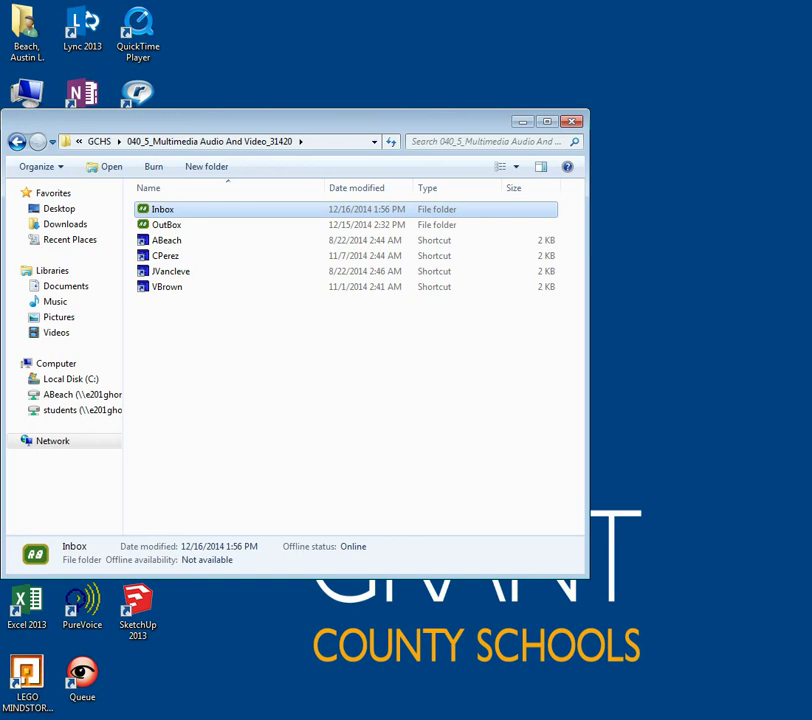
left_click(166, 240)
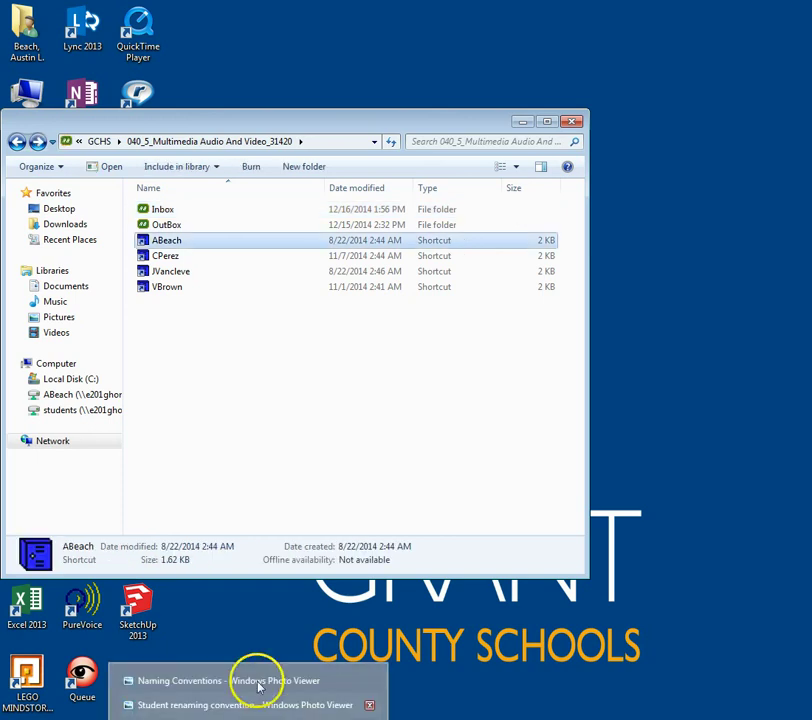
left_click(255, 677)
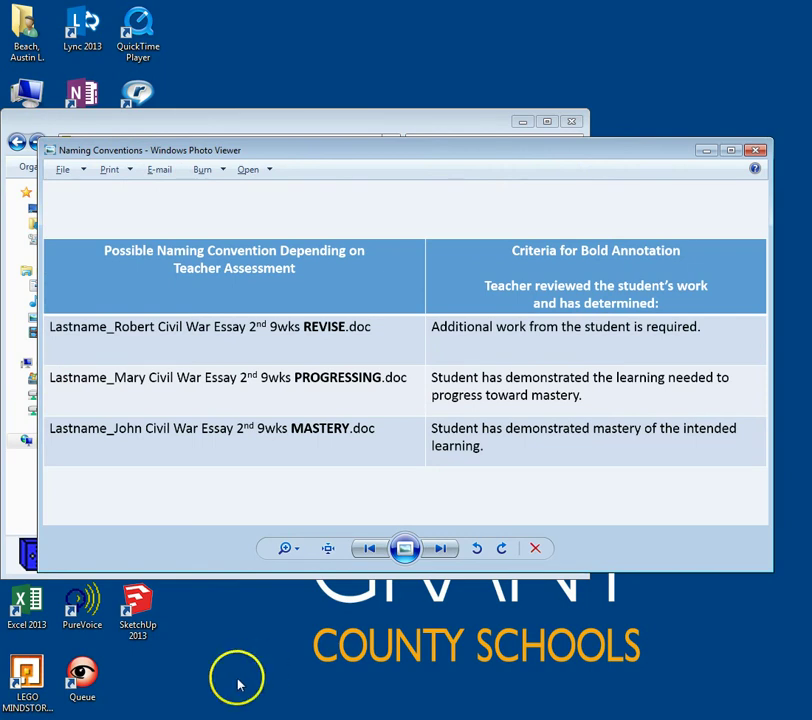
left_click(707, 158)
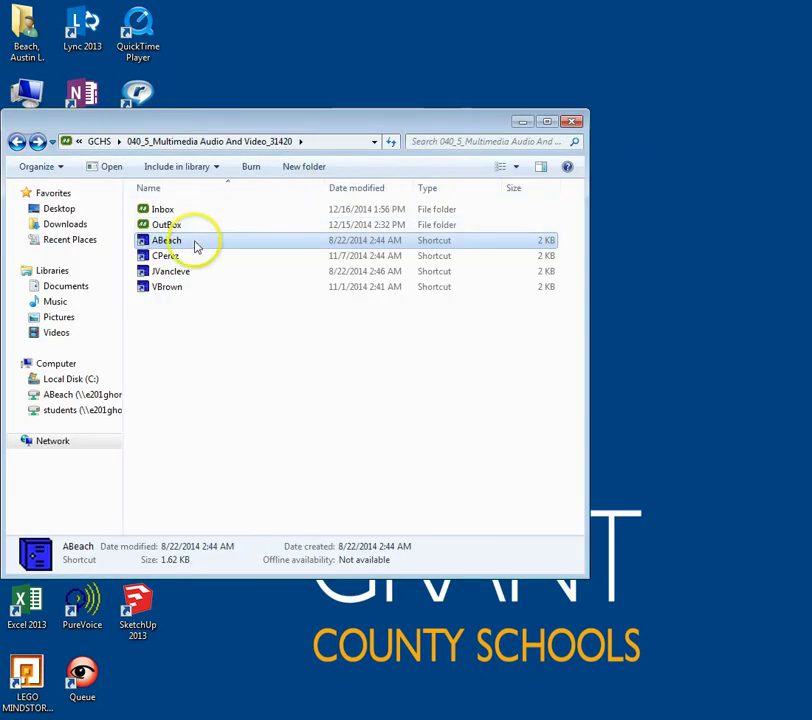
Drag the Assignment 1 REVISE file from the home folder into HomeworkInterchange Assignments > 5th Period.
double_click(195, 241)
scroll(262, 441, "down", 2)
left_click(263, 466)
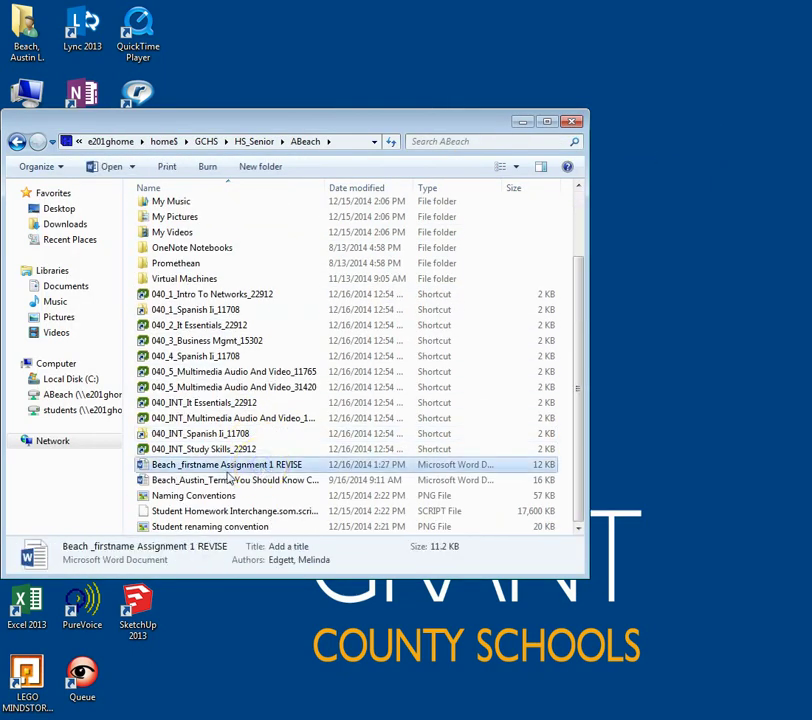
left_click_drag(210, 469, 212, 276)
double_click(216, 253)
left_click(193, 278)
double_click(193, 278)
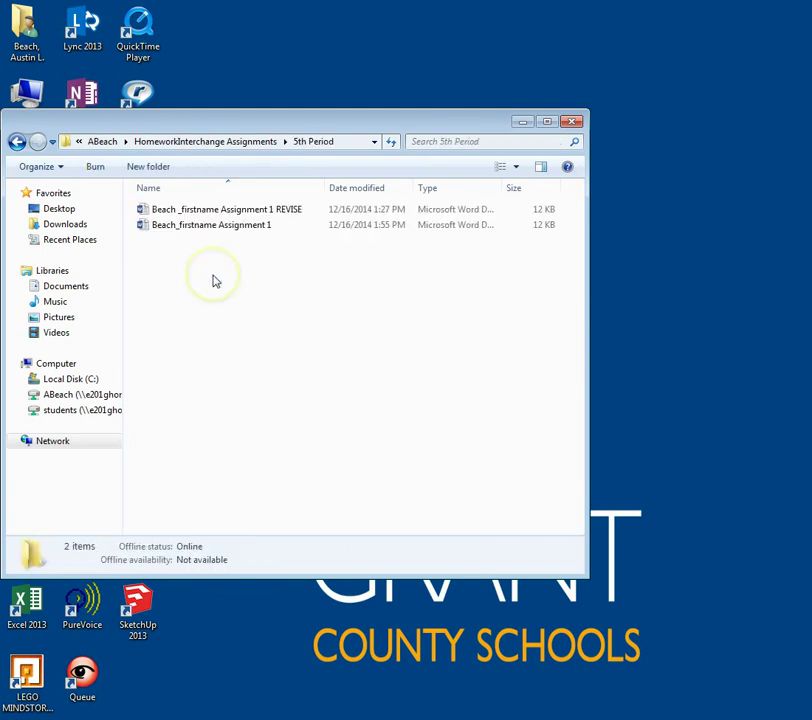
left_click(213, 281)
left_click(206, 281)
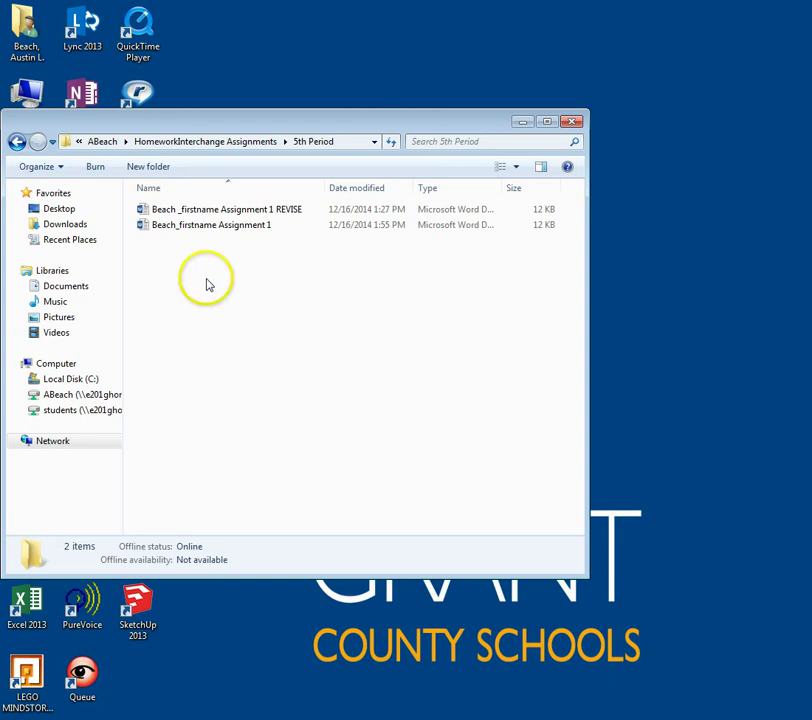